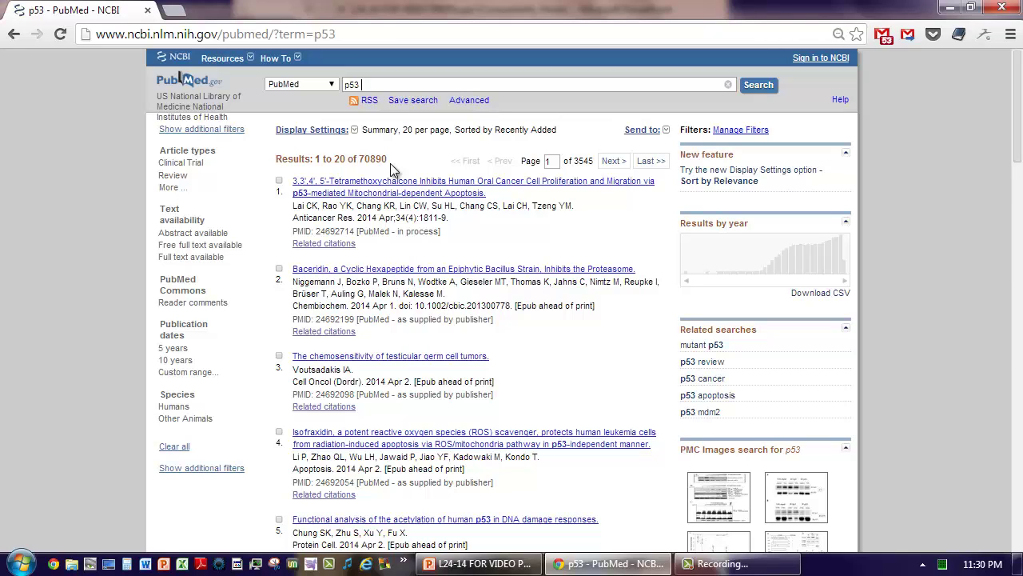
Extend the p53 query to "p53 and apoptosis" and run the search
type("AND apoto")
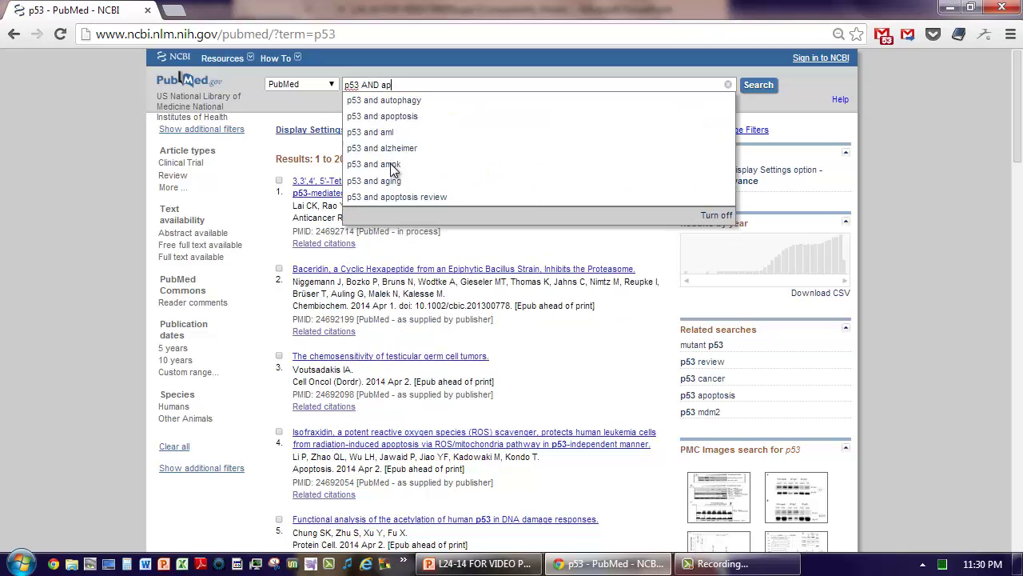
key("BackSpace")
key("BackSpace")
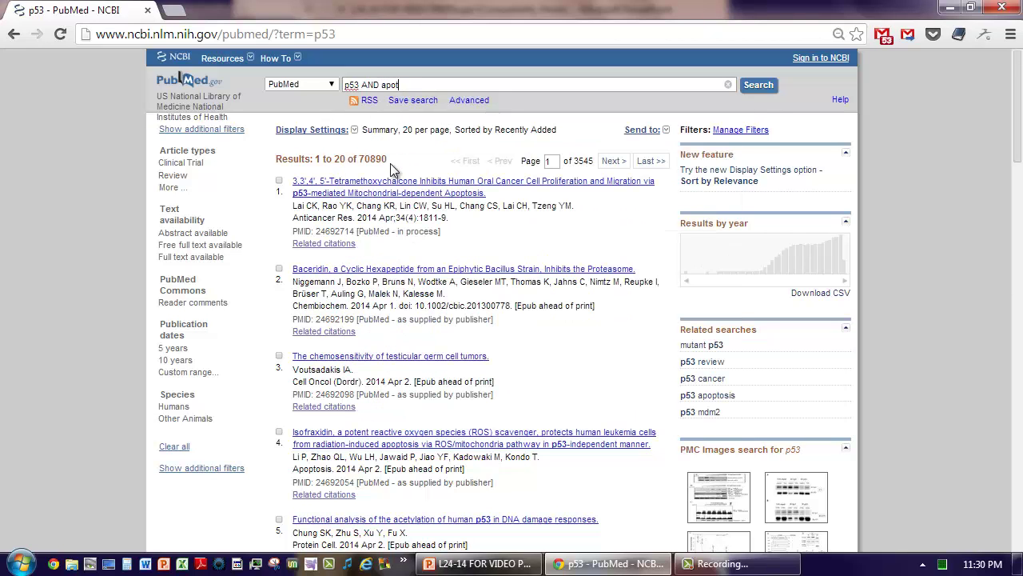
key("Down")
key("Return")
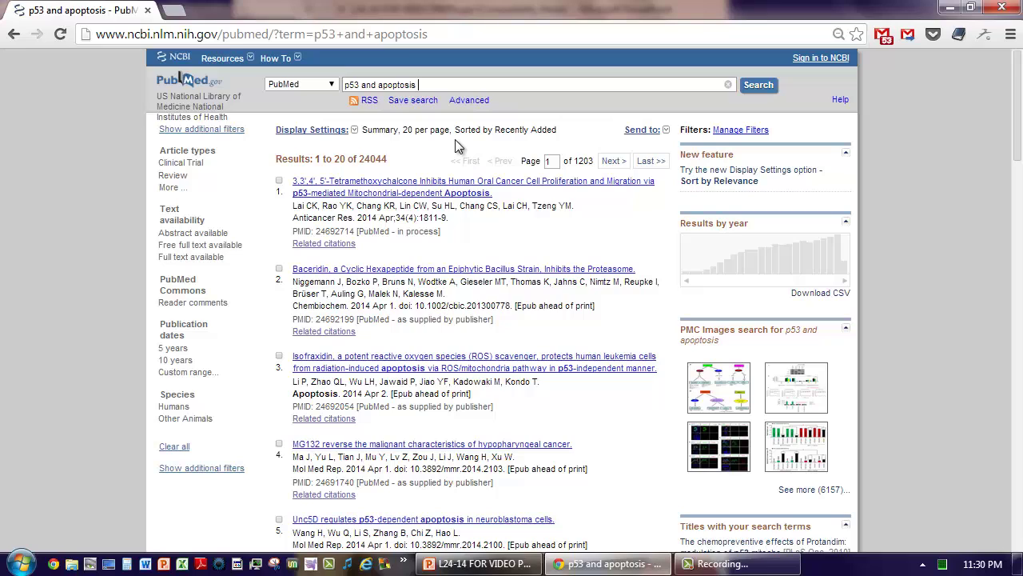
Restrict apoptosis to the title field, capitalize the operator, and run the search as "p53 AND apoptosis[title]"
type("[title]")
key("Return")
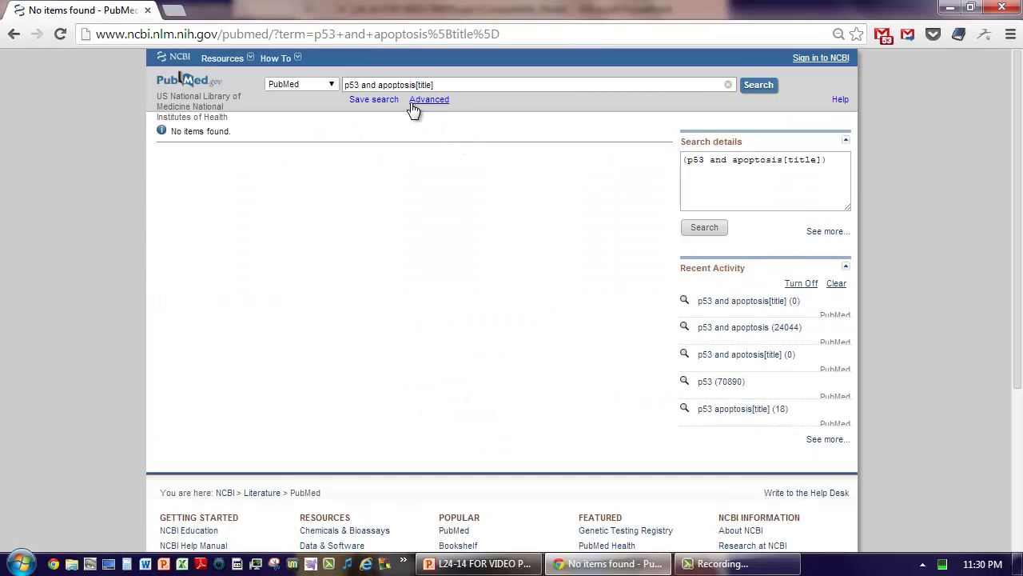
left_click(378, 85)
key("BackSpace")
key("BackSpace")
key("BackSpace")
key("BackSpace")
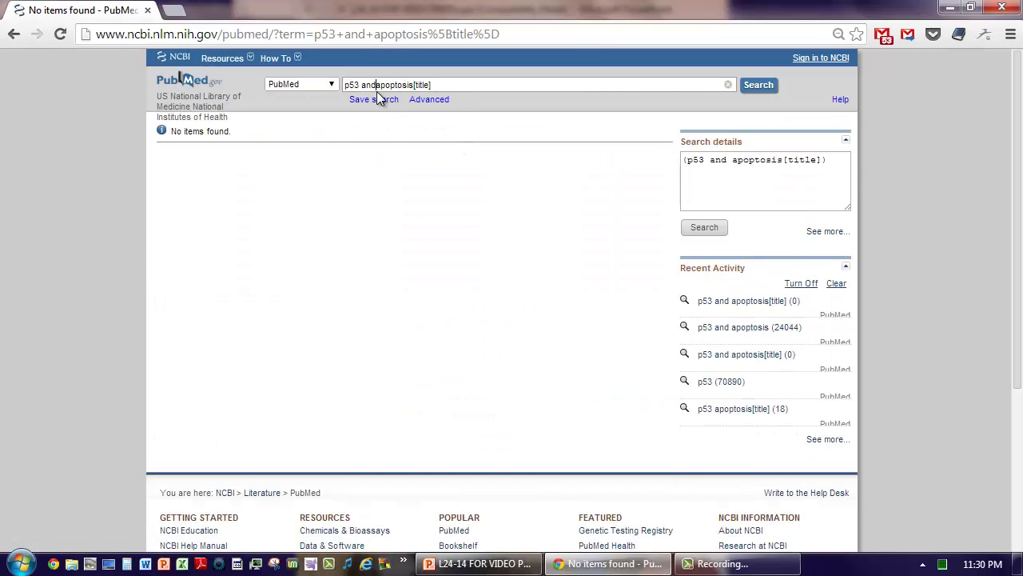
type("AND")
key("Return")
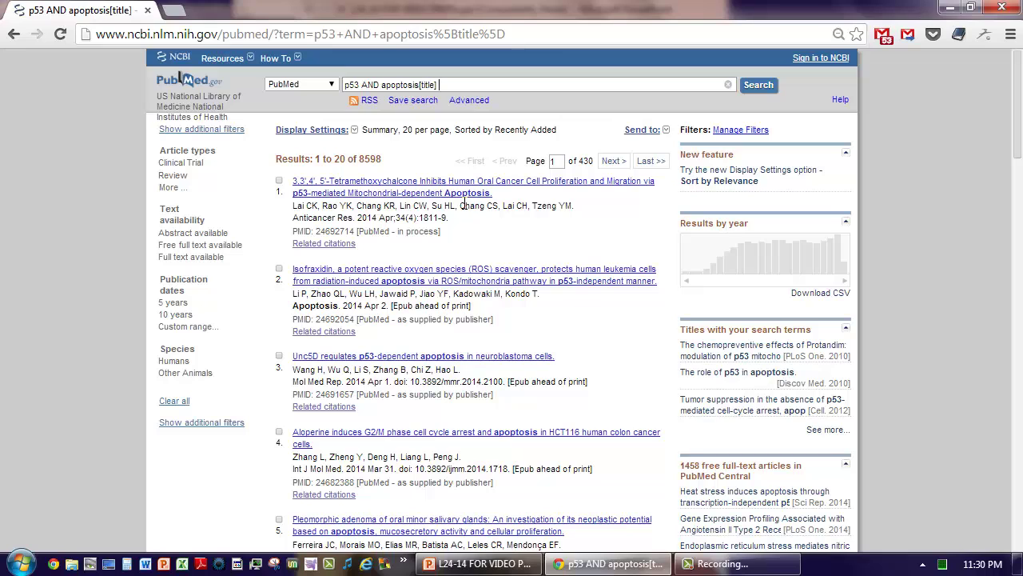
Open the Advanced Search Builder and enter p53 as the first term, limited to the Title field
left_click(467, 103)
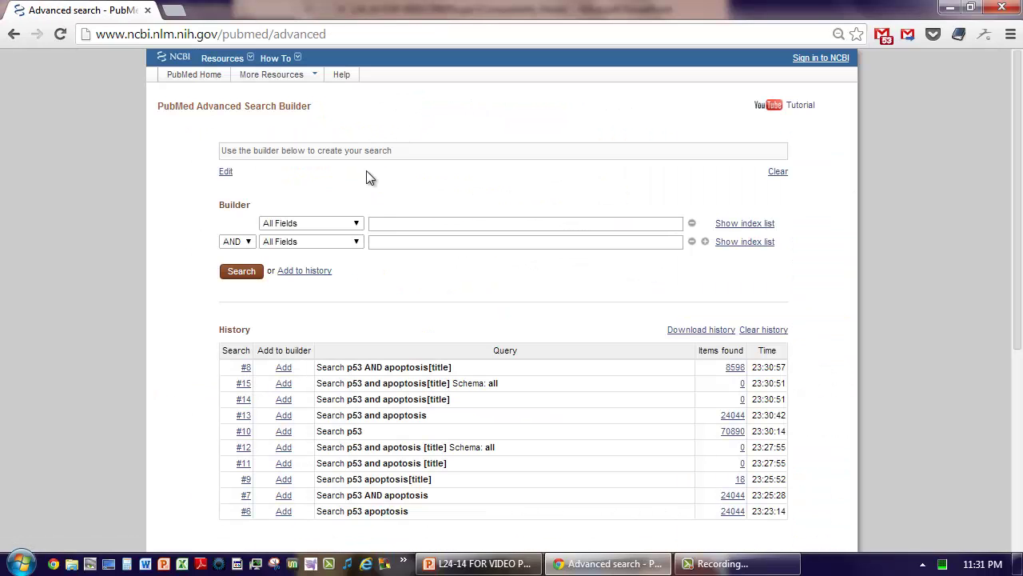
left_click(383, 223)
type("p5")
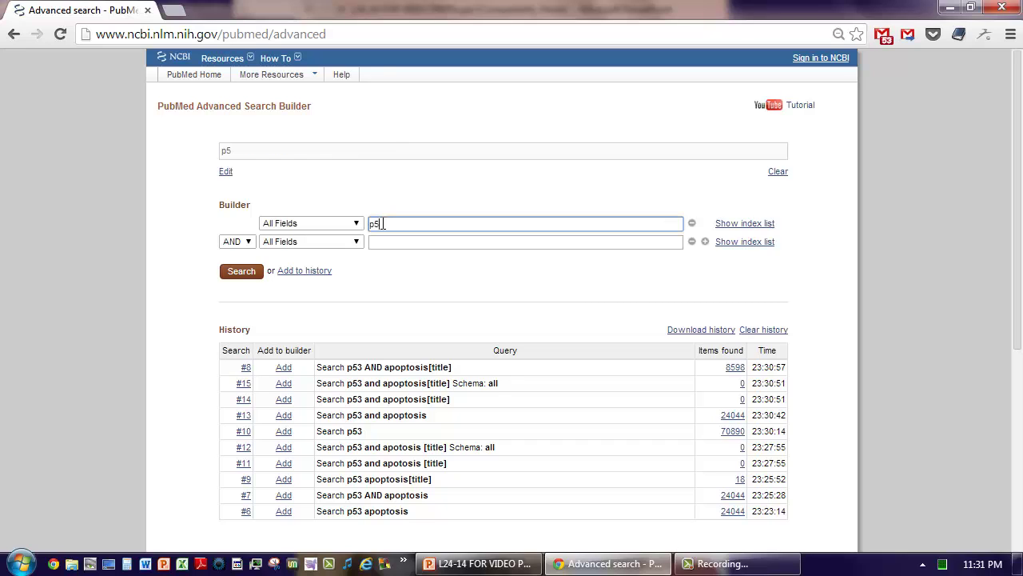
type("3")
left_click(357, 224)
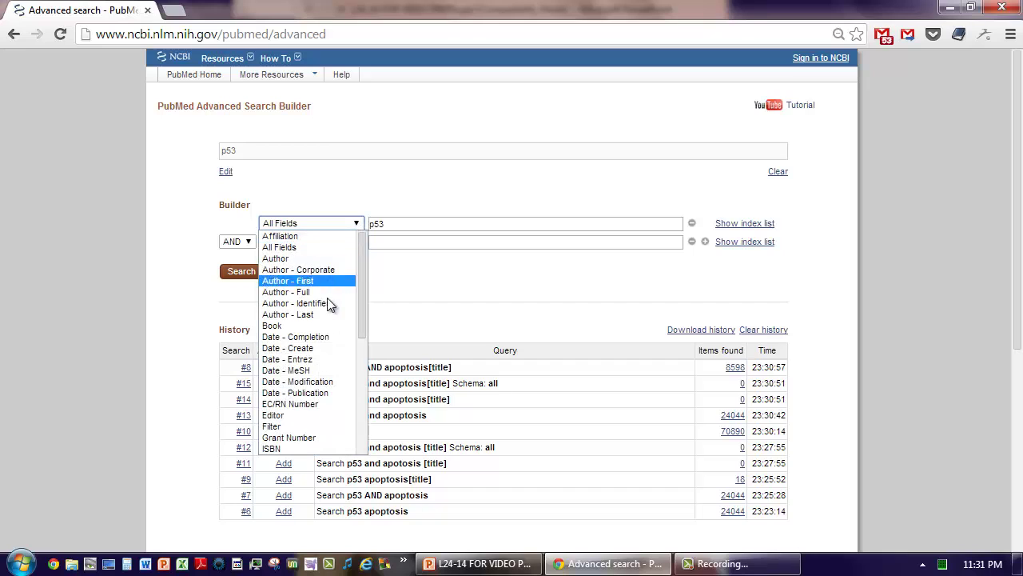
left_click_drag(358, 318, 361, 439)
left_click(301, 430)
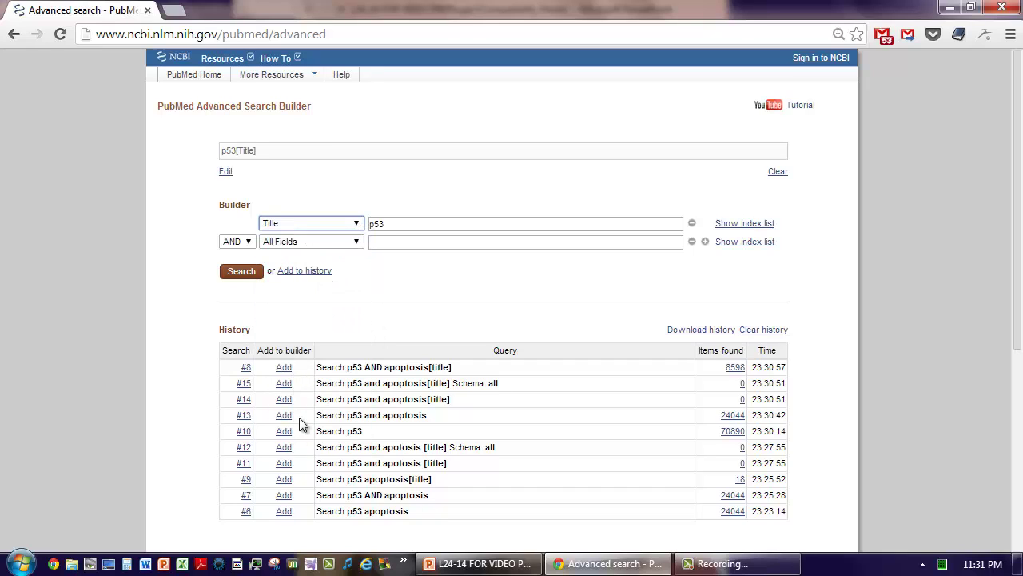
Add apoptosis as the second search term joined with AND, limited to the Title field
left_click(413, 242)
type("apoptosis")
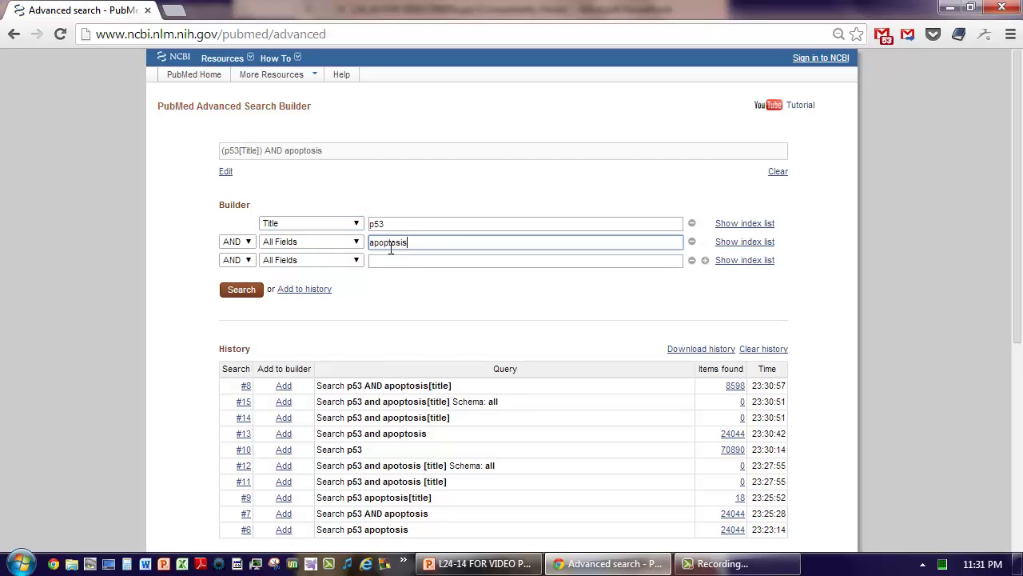
left_click(357, 242)
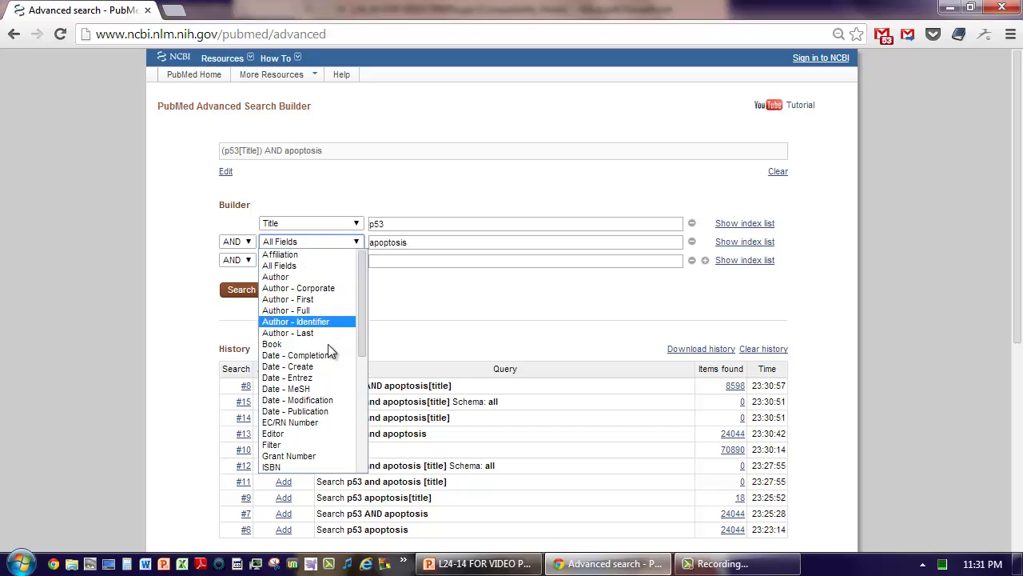
left_click_drag(363, 338, 360, 446)
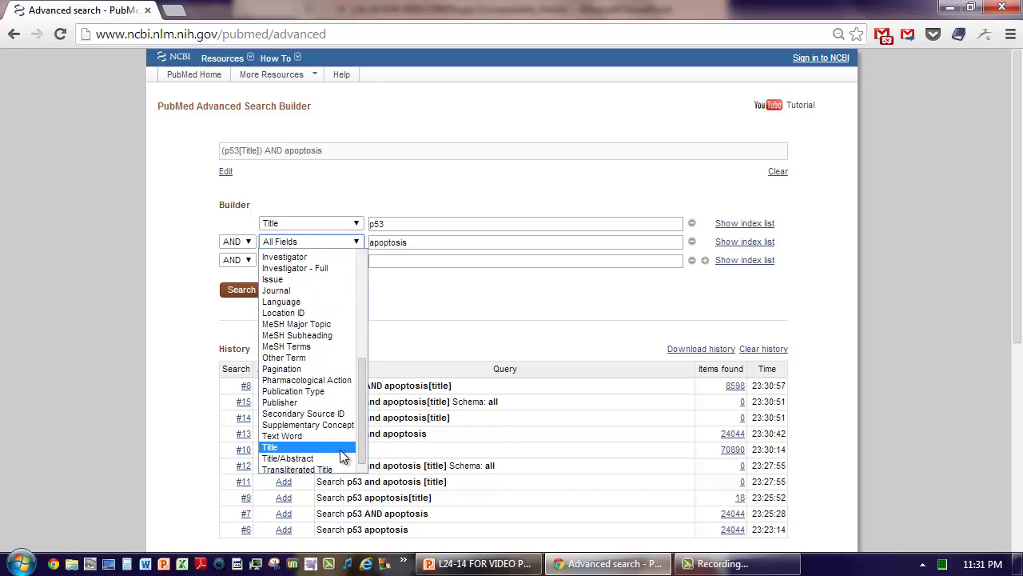
left_click(340, 450)
Add review as the third search term with the Publication Type field, and run the built search
left_click(378, 256)
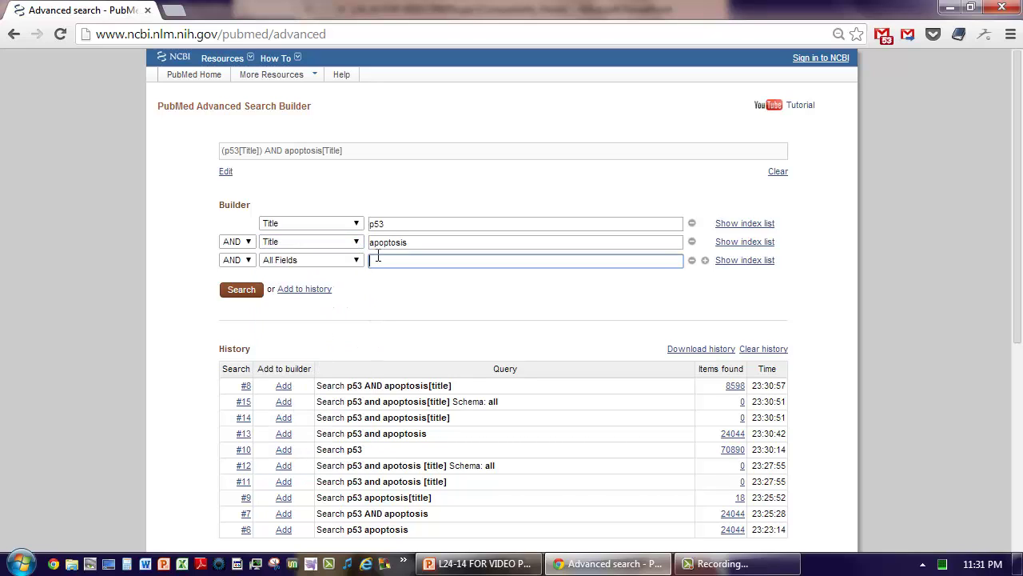
type("review")
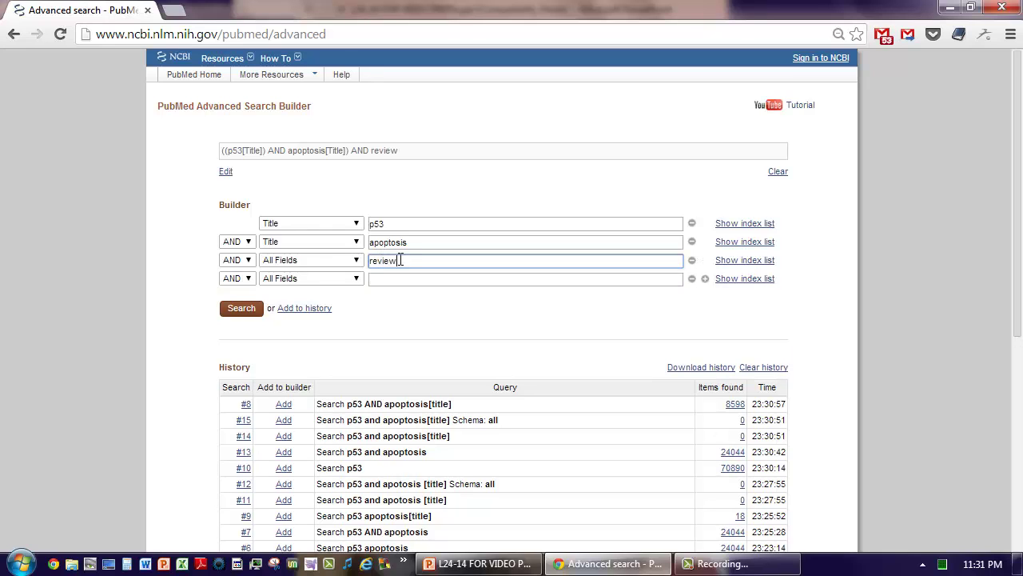
left_click(357, 262)
scroll(355, 324, "down", 6)
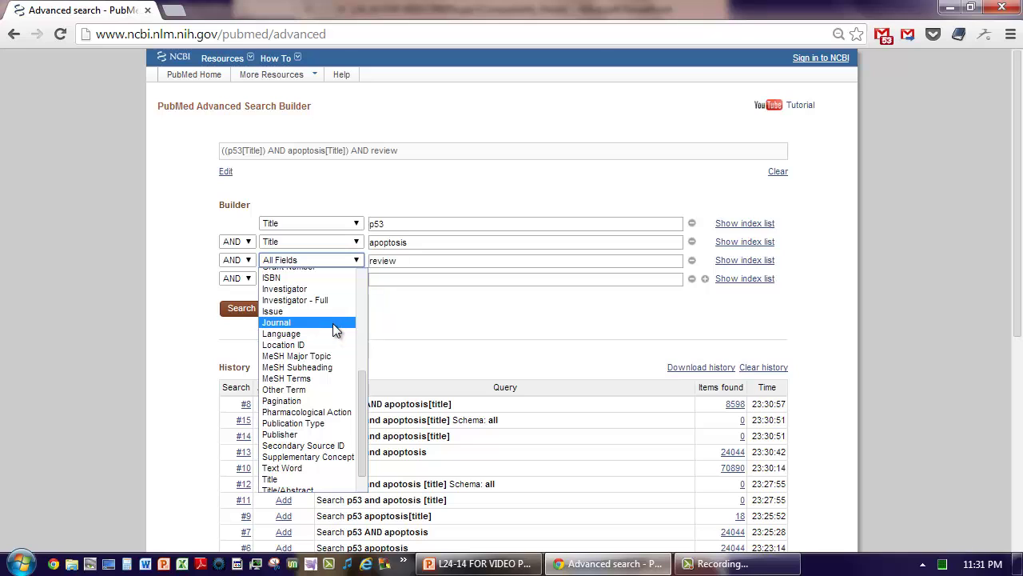
left_click(321, 422)
left_click(252, 314)
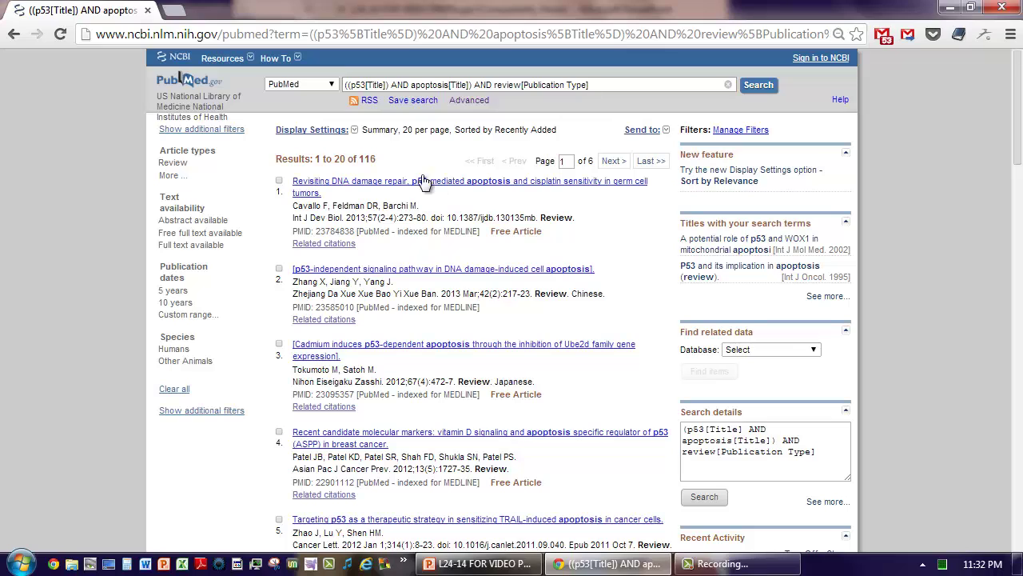
Set the results display to Abstract format with 200 items per page and apply it
left_click(355, 130)
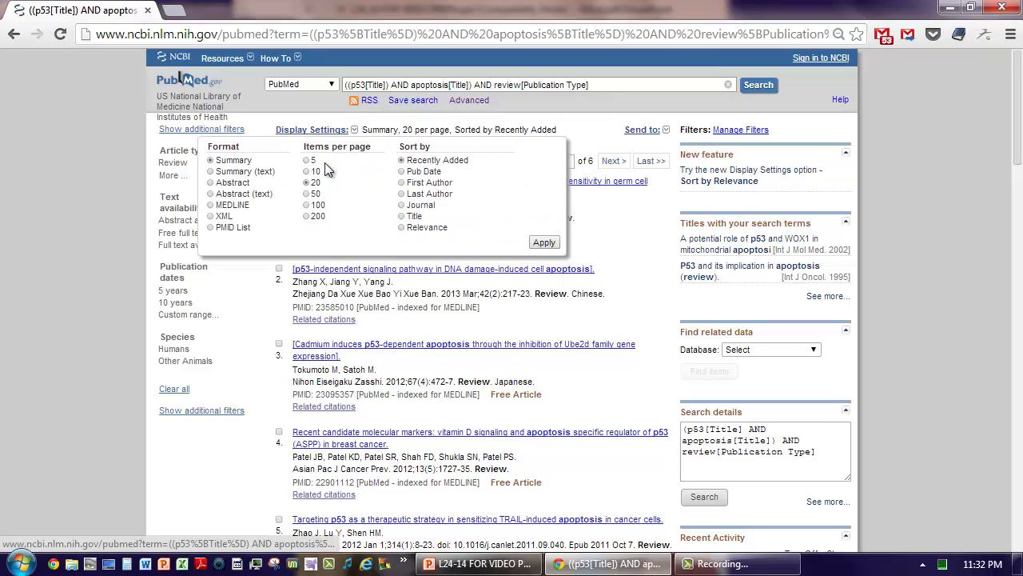
left_click(306, 217)
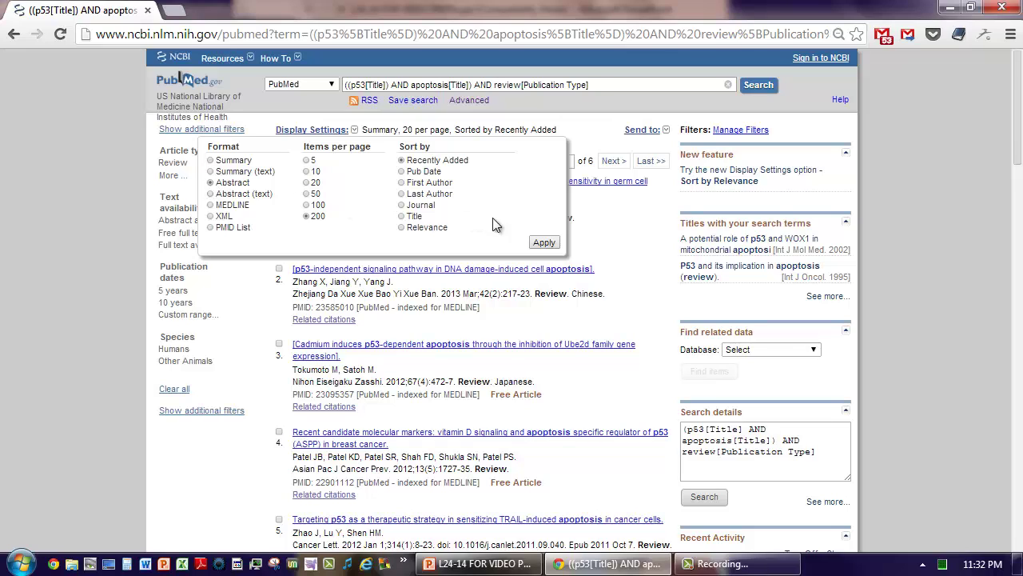
left_click(550, 244)
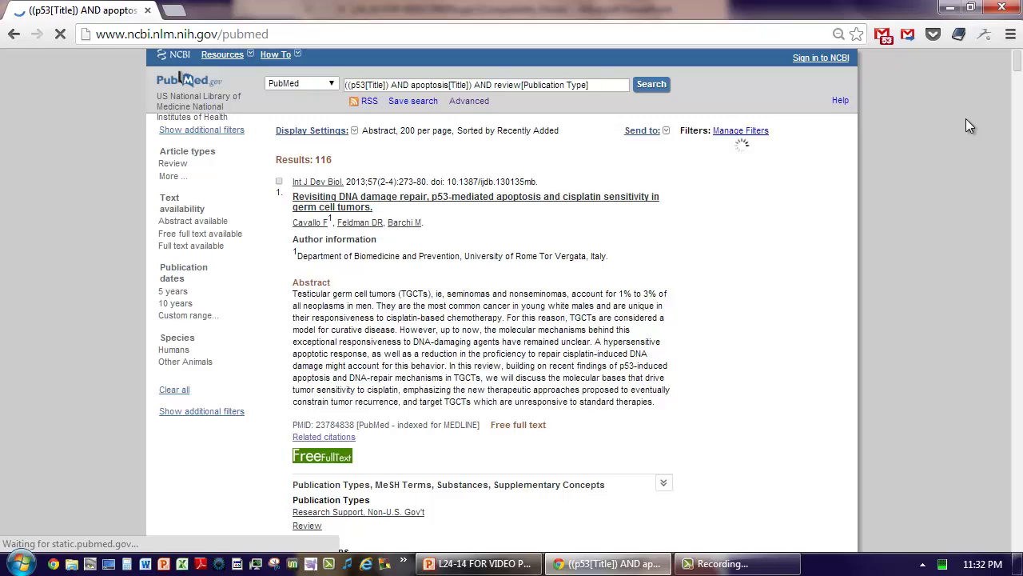
Look through the abstracts of the review articles on p53 and apoptosis
scroll(965, 126, "down", 5)
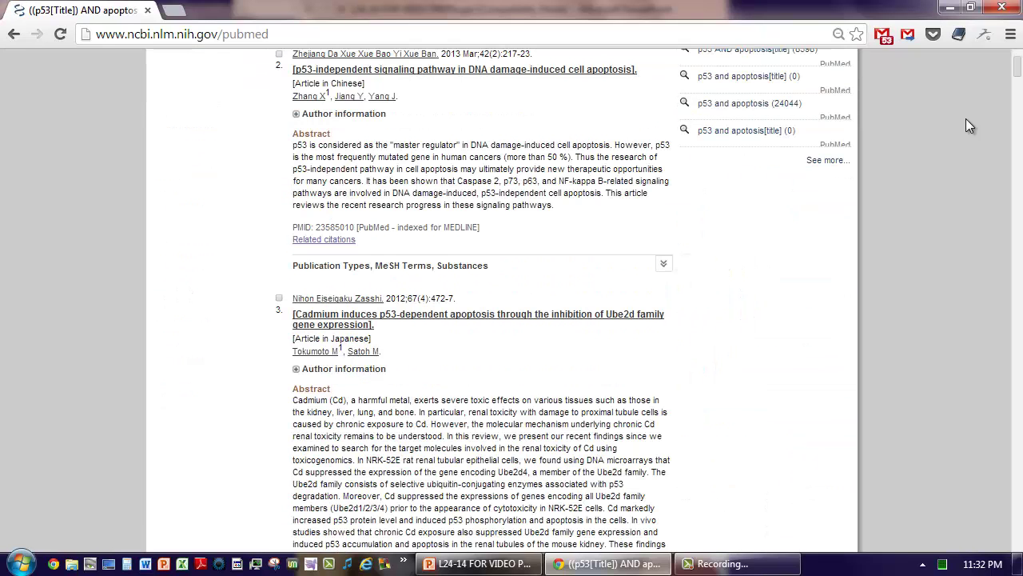
scroll(966, 127, "down", 5)
scroll(967, 126, "down", 5)
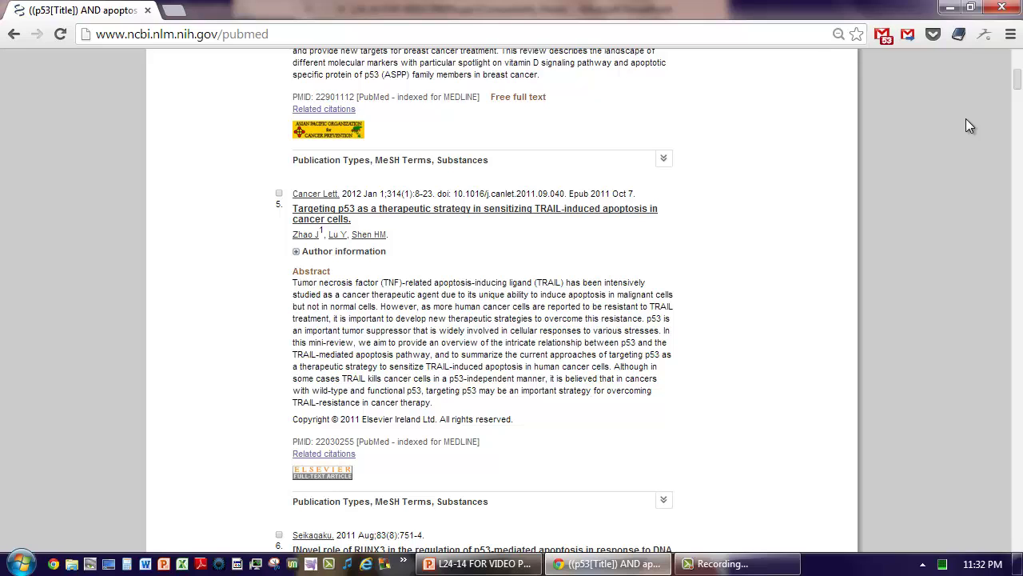
scroll(965, 126, "down", 5)
scroll(966, 119, "down", 5)
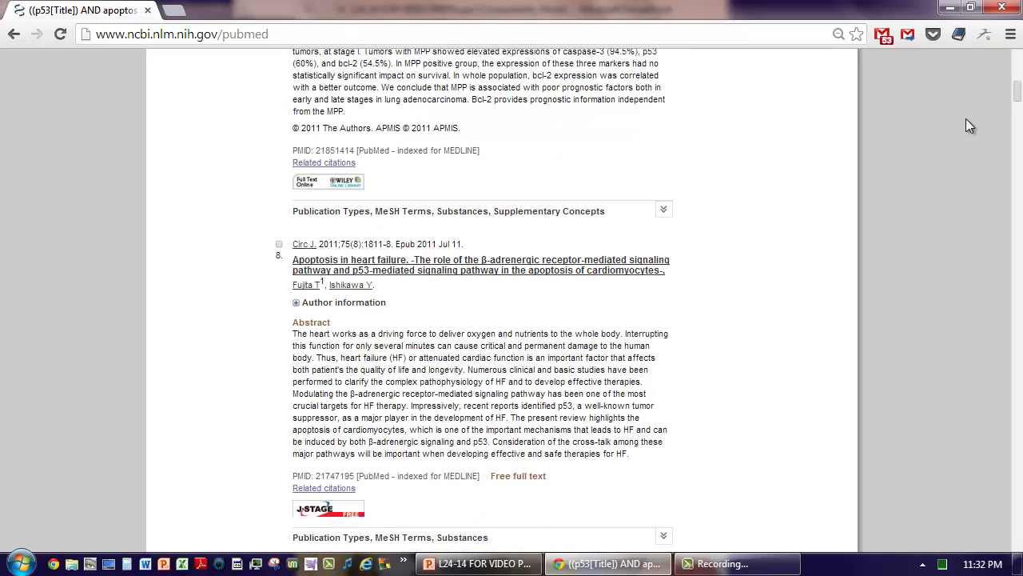
scroll(965, 119, "down", 10)
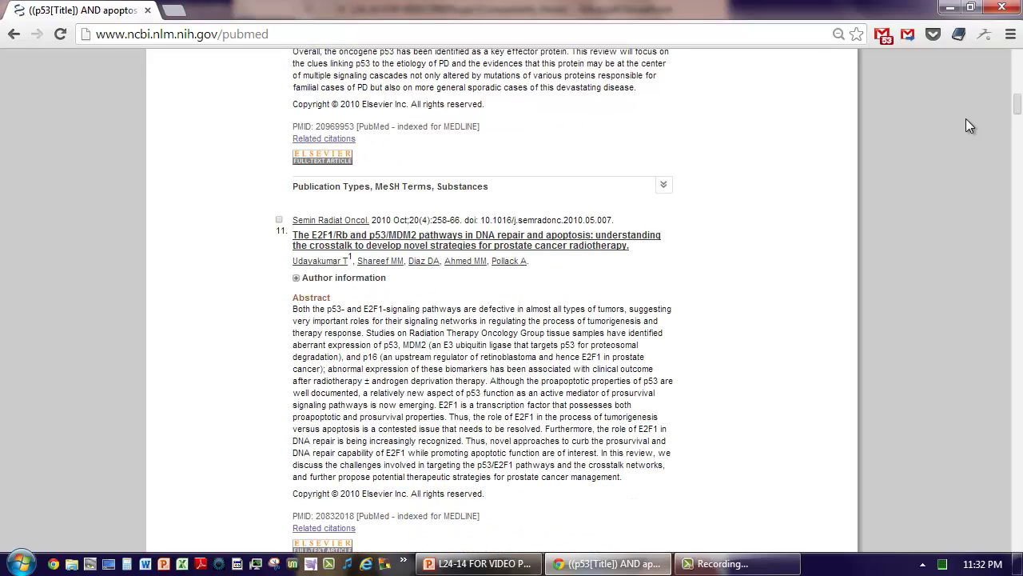
scroll(966, 118, "down", 5)
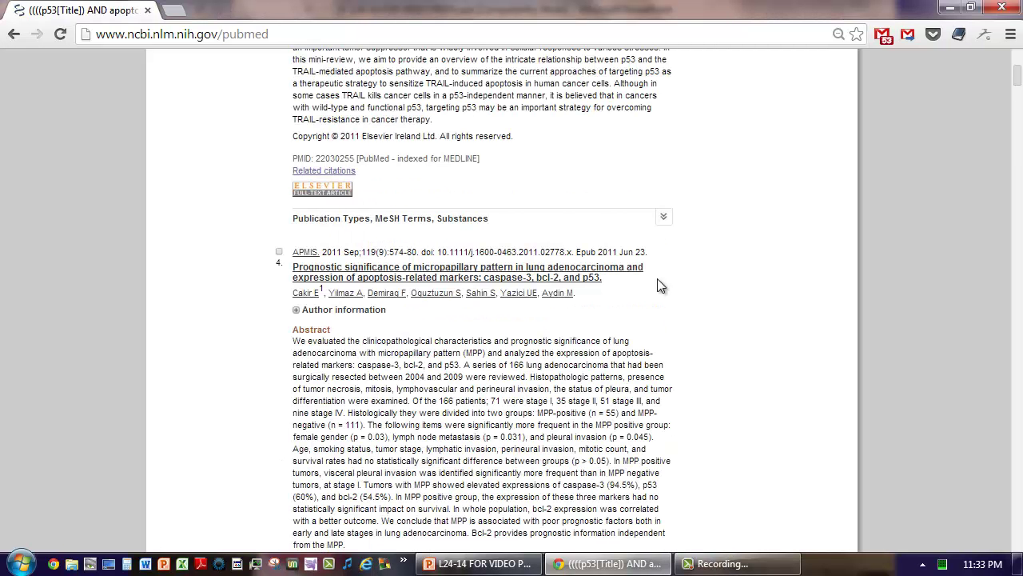
Examine the abstracts in the result list restricted to English-language reviews
scroll(660, 286, "down", 5)
scroll(660, 287, "down", 5)
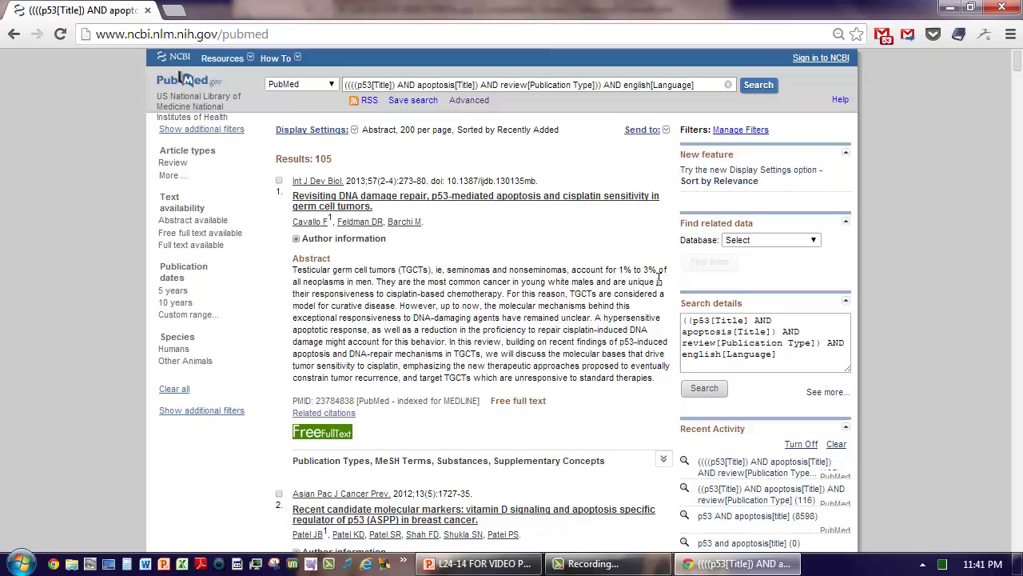
scroll(660, 286, "down", 20)
scroll(661, 285, "up", 6)
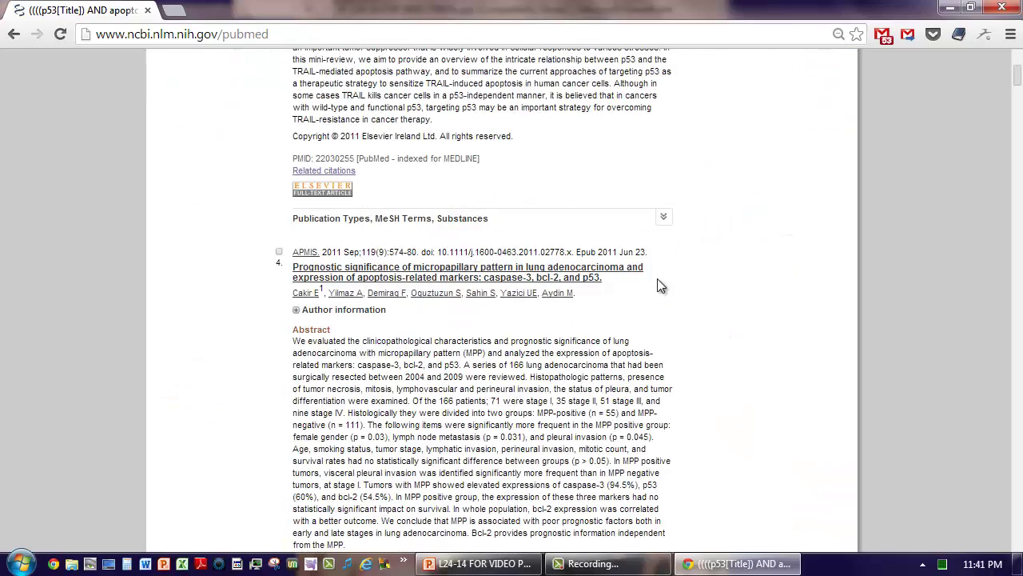
scroll(661, 286, "down", 8)
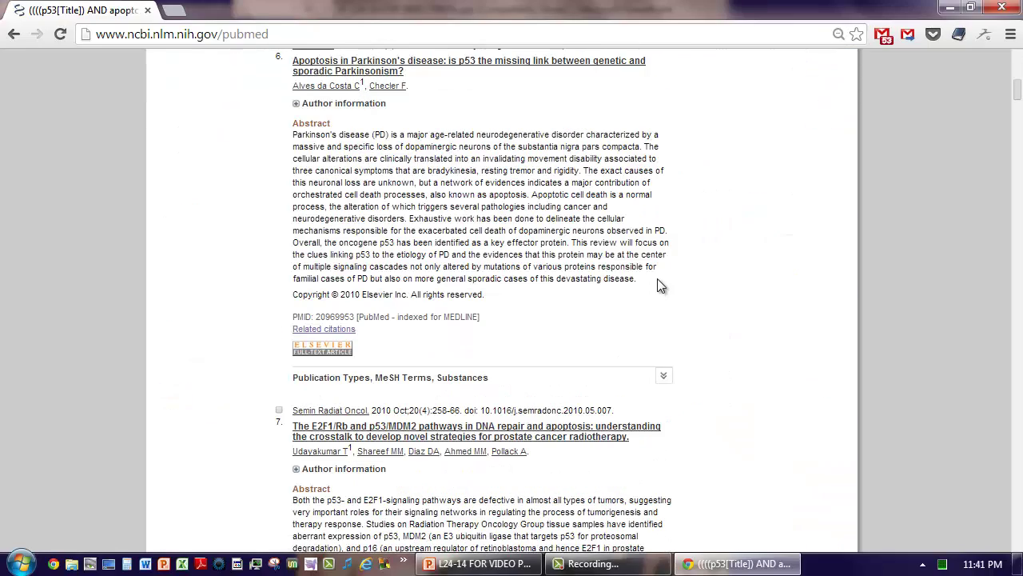
scroll(659, 280, "down", 6)
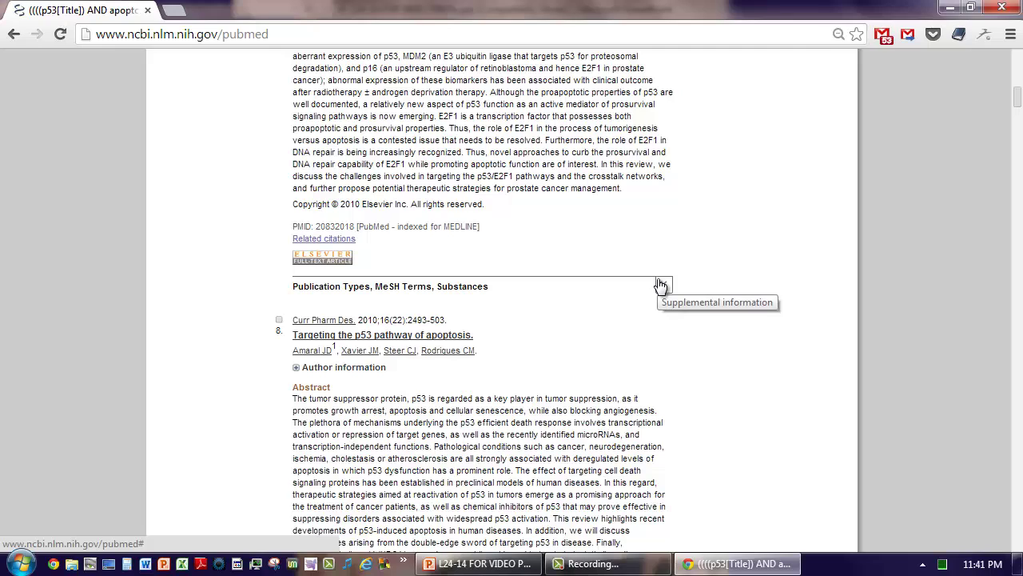
scroll(861, 311, "down", 3)
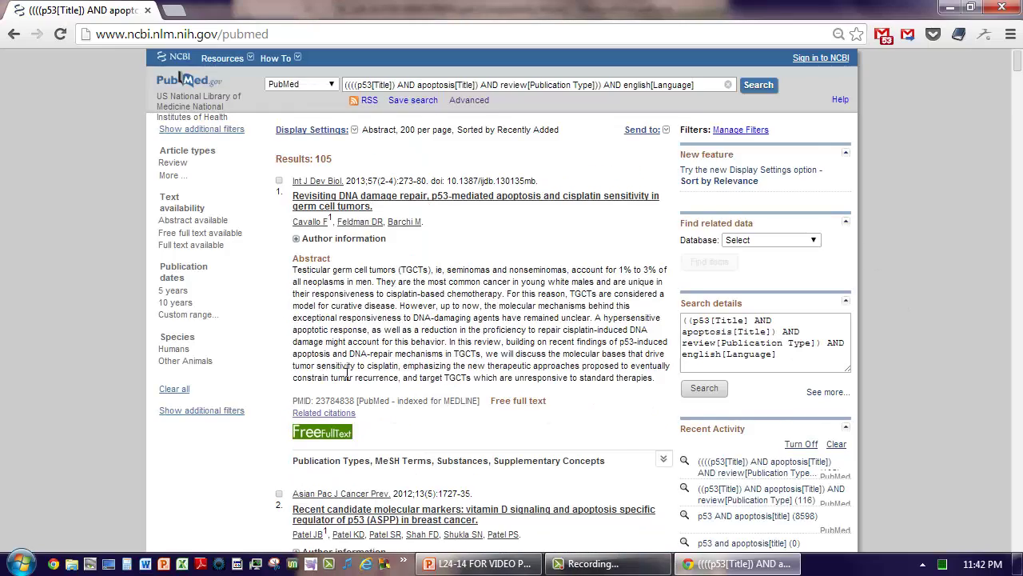
Open the full text of "The genetics of the p53 pathway, apoptosis and cancer therapy" from the results in a new tab and view it
scroll(348, 380, "down", 6)
scroll(348, 380, "down", 6)
scroll(347, 380, "down", 6)
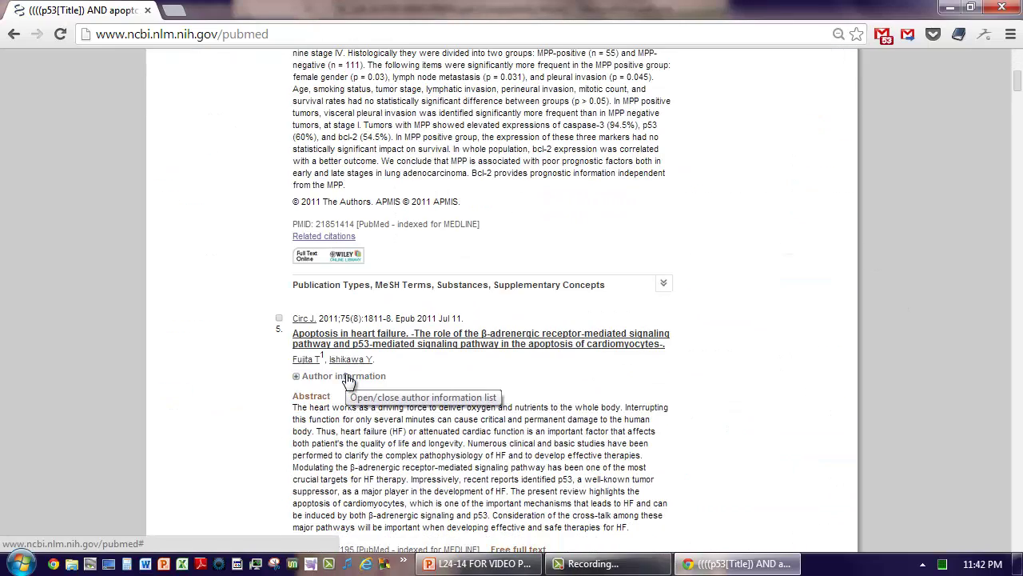
scroll(348, 380, "down", 8)
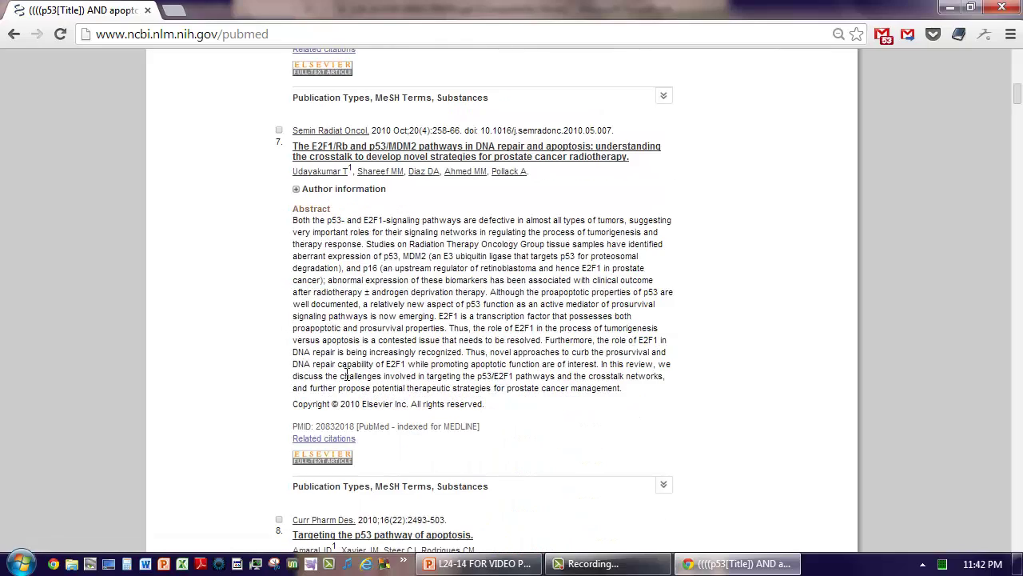
scroll(348, 376, "down", 18)
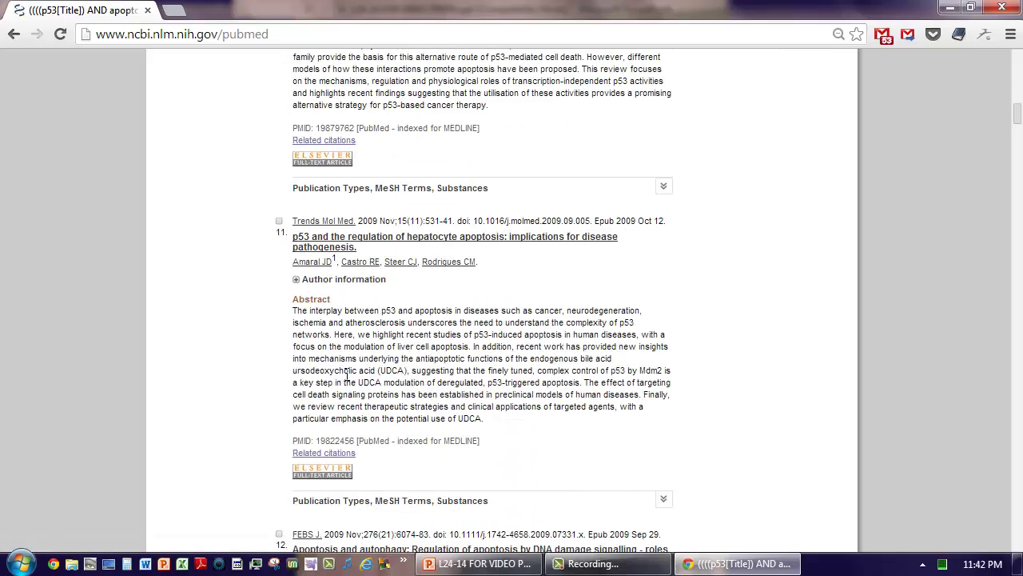
scroll(348, 376, "down", 15)
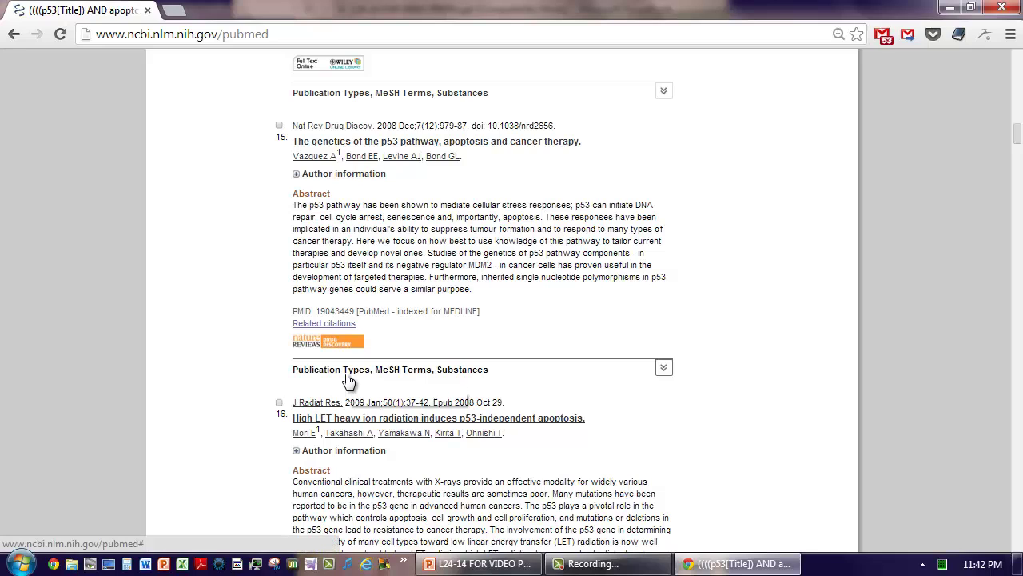
right_click(332, 338)
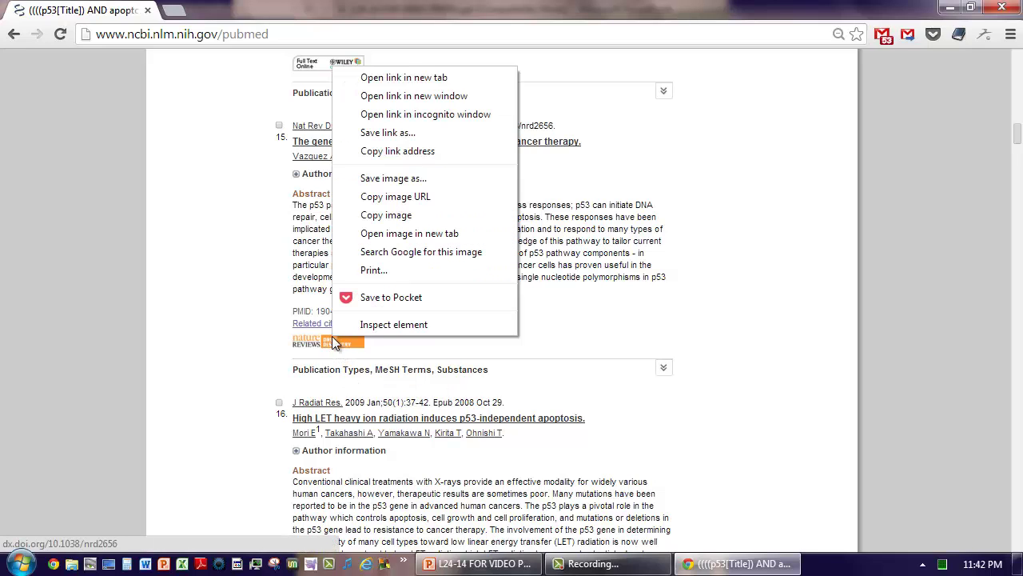
left_click(381, 78)
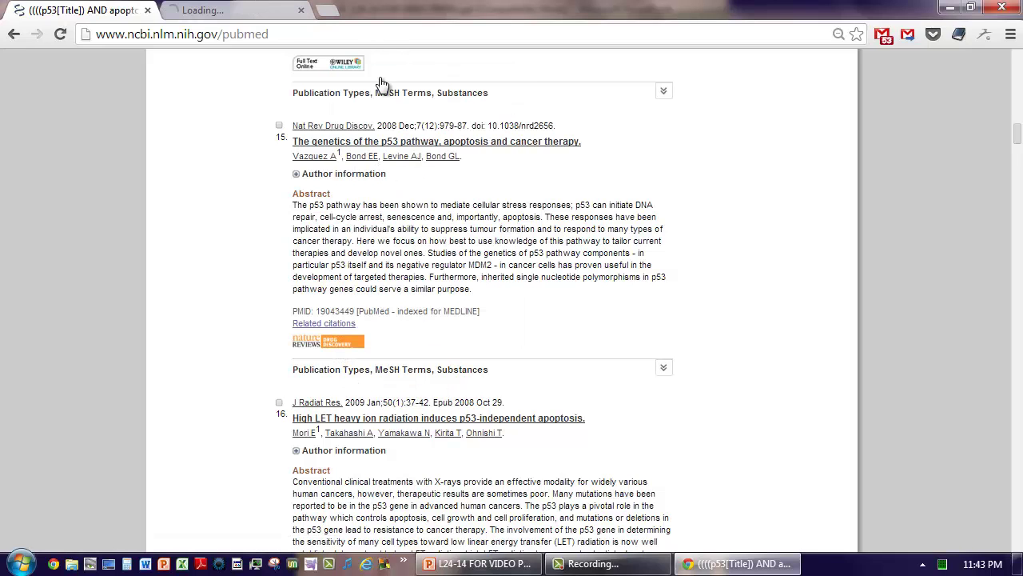
left_click(257, 18)
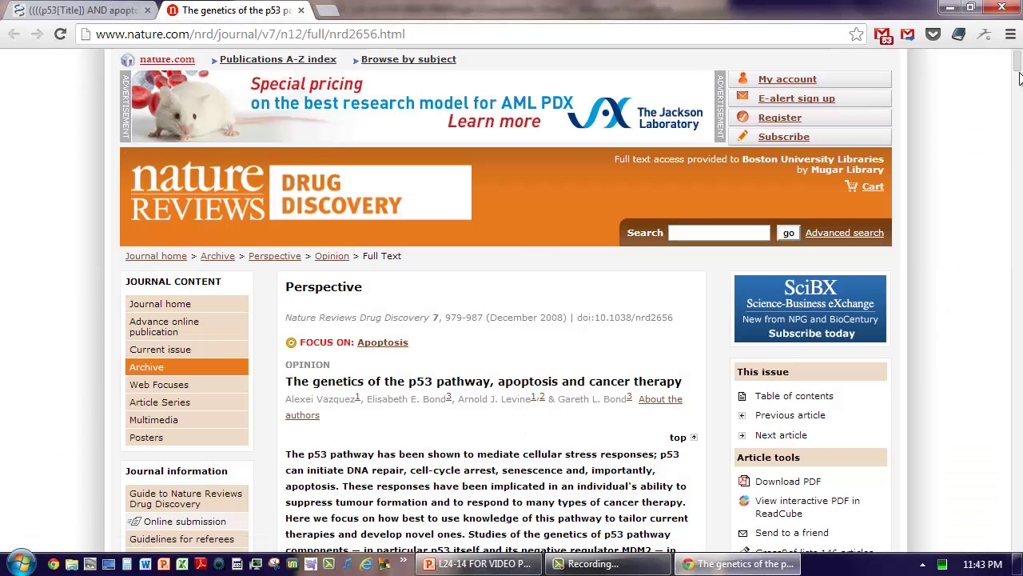
Open the article's PDF, skim its pages, and save it to the Desktop as nrd2656.pdf
mouse_move(1019, 62)
left_mouse_down()
mouse_move(1018, 107)
mouse_move(1018, 64)
left_mouse_up()
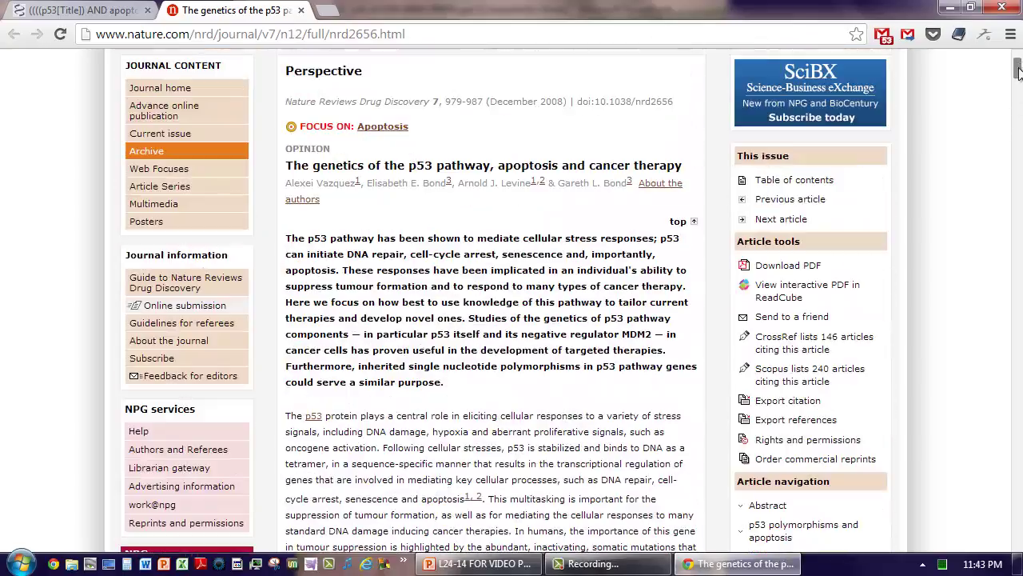
left_click(803, 270)
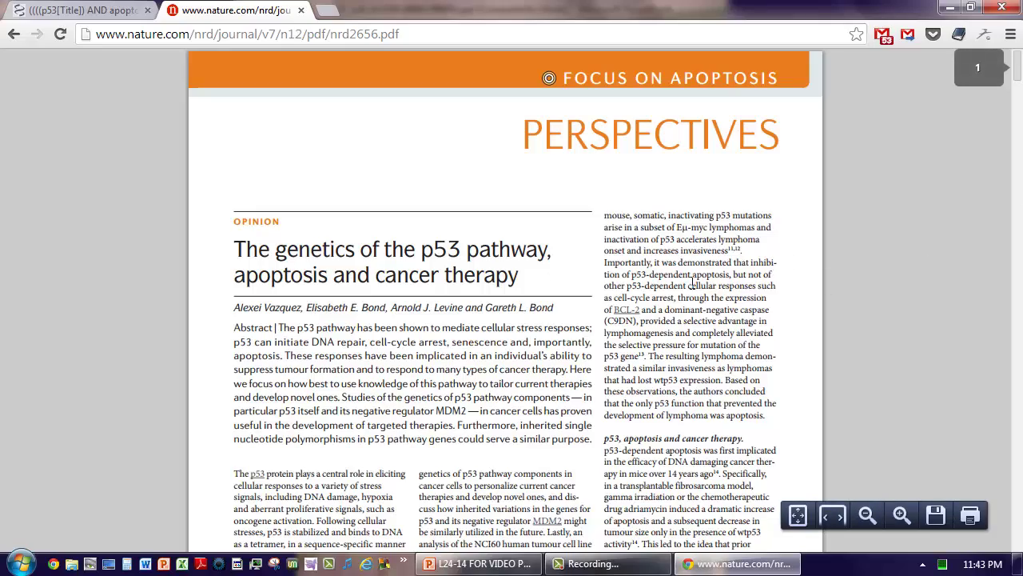
scroll(693, 286, "down", 20)
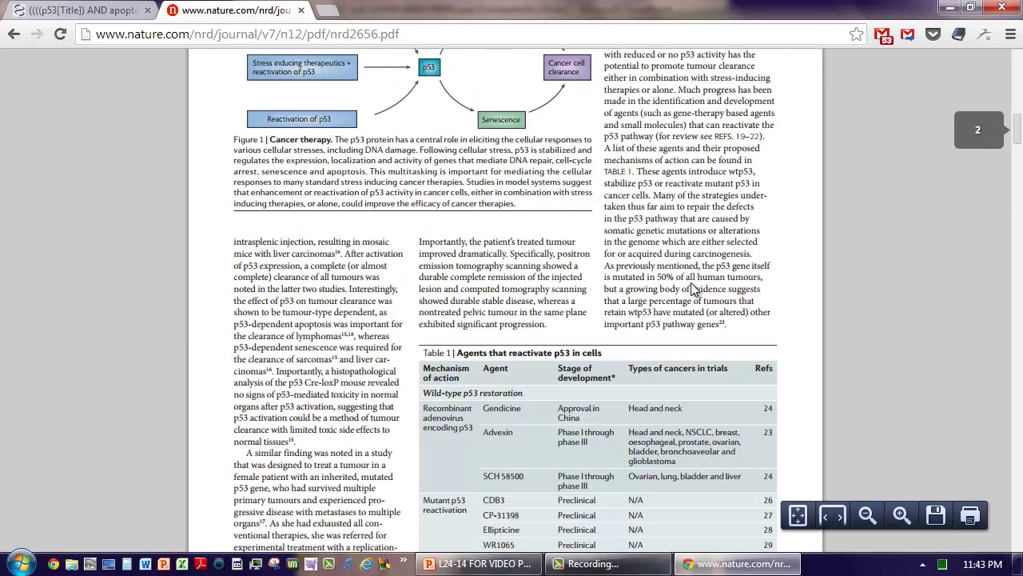
scroll(692, 287, "down", 15)
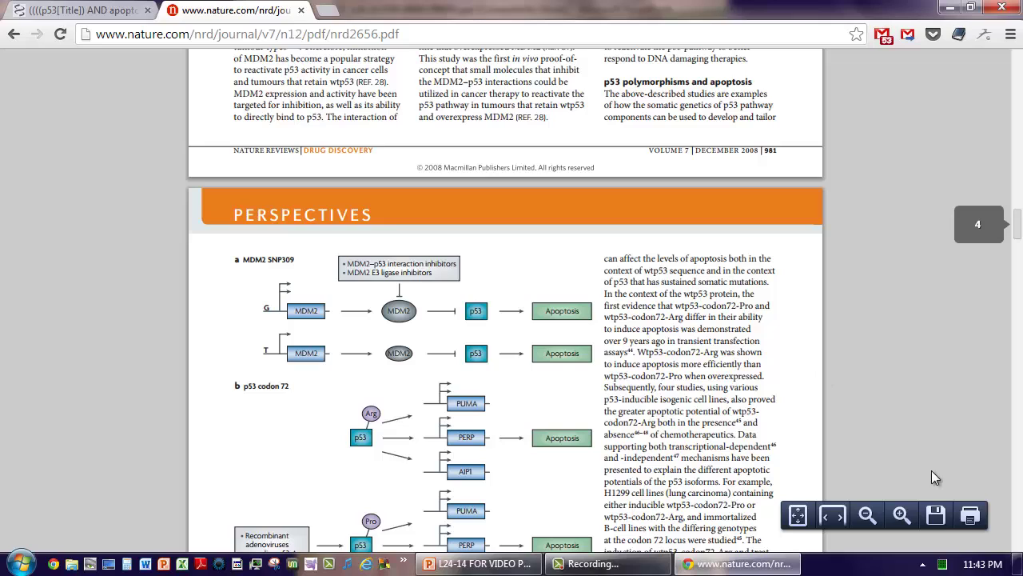
left_click(941, 525)
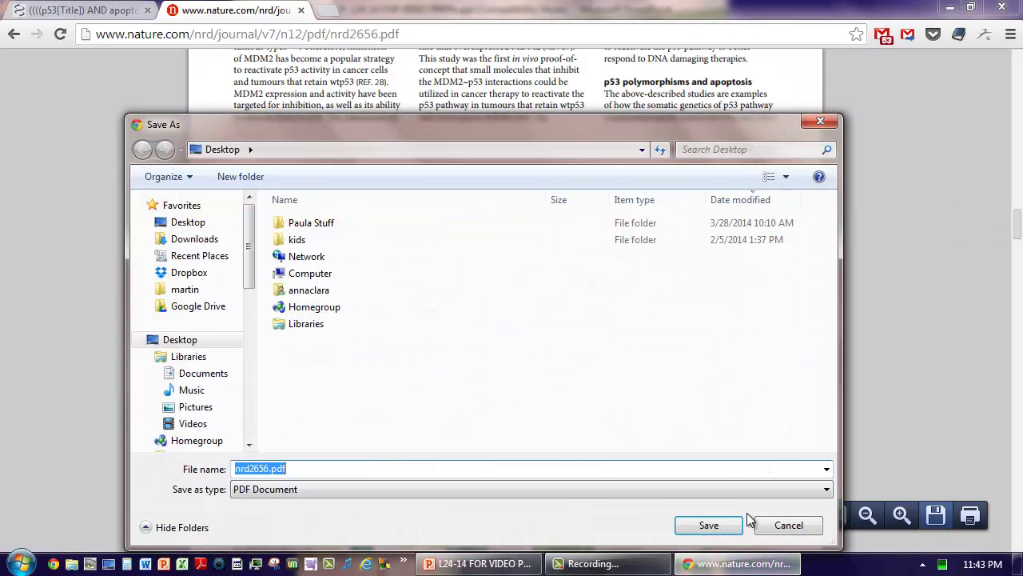
left_click(709, 525)
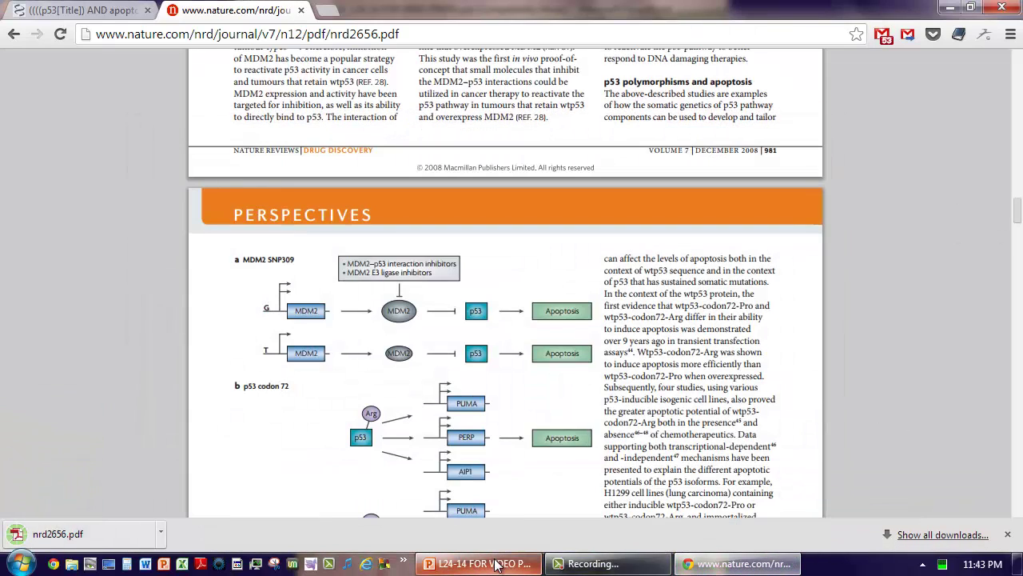
Go to Google Scholar at scholar.google.com in place of the PubMed results
mouse_move(495, 564)
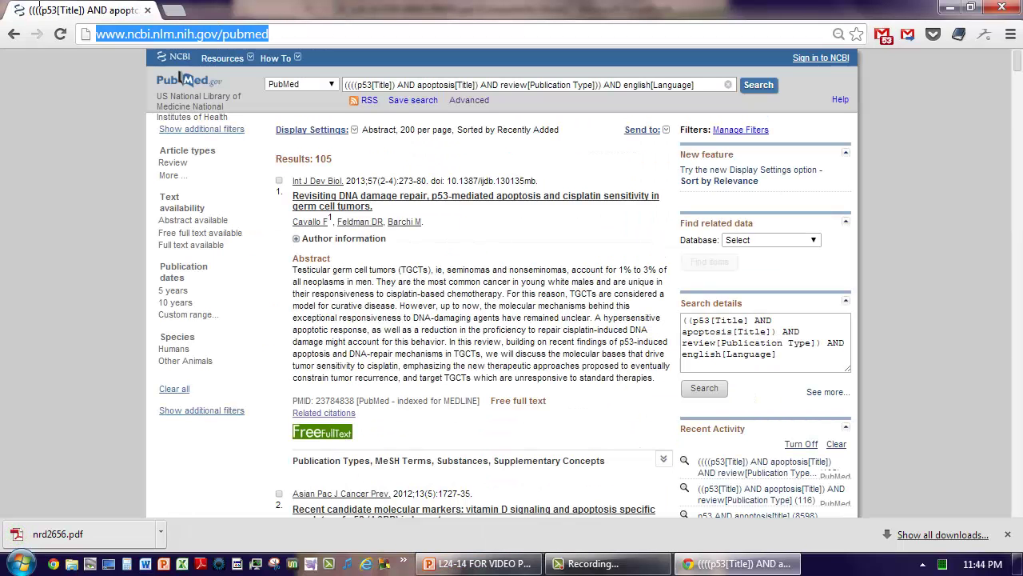
type("scholar.google.com")
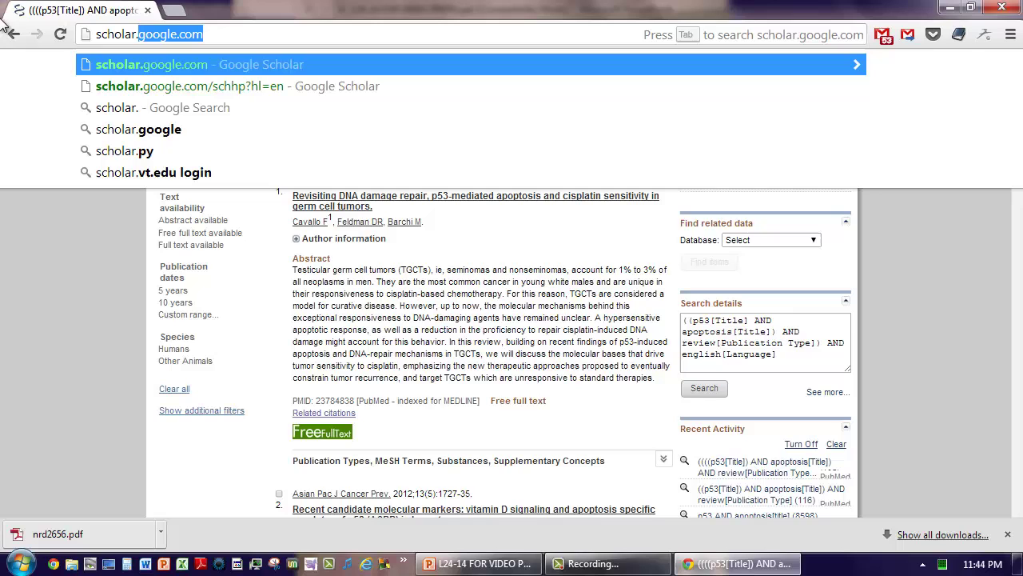
key("Right")
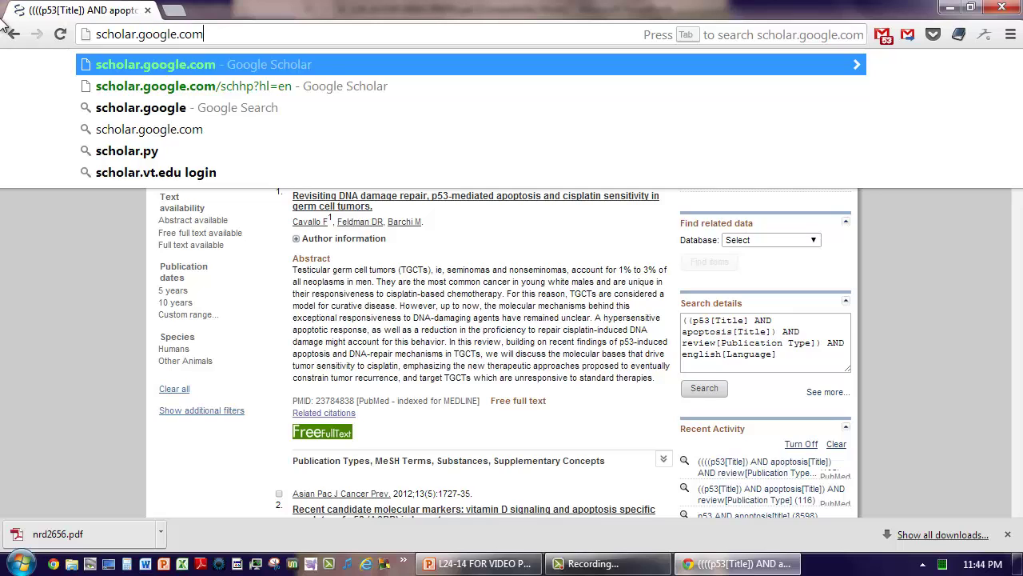
key("Return")
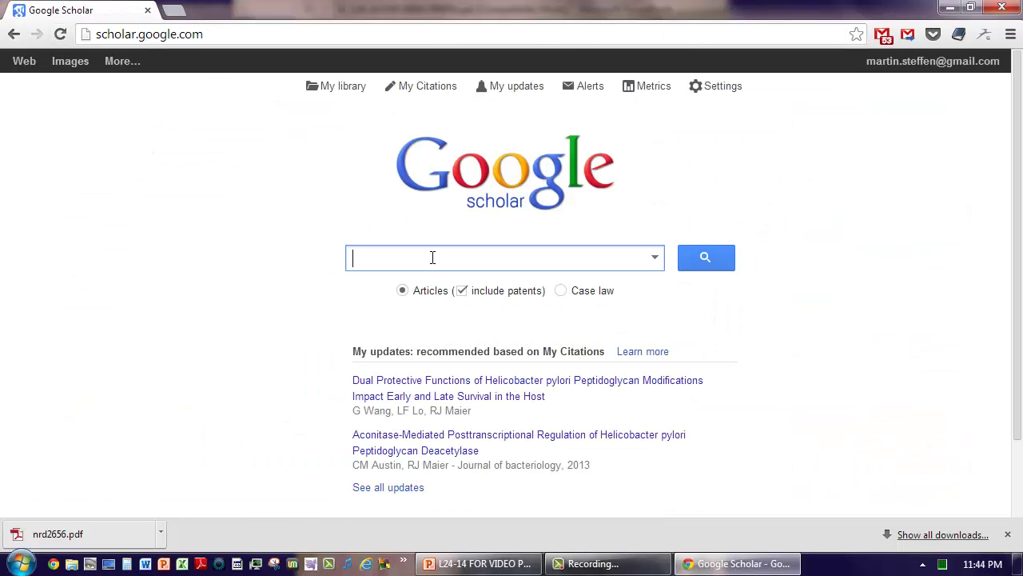
Search for "p53 apoptosis review" and limit the results to articles published since 2010
type("p")
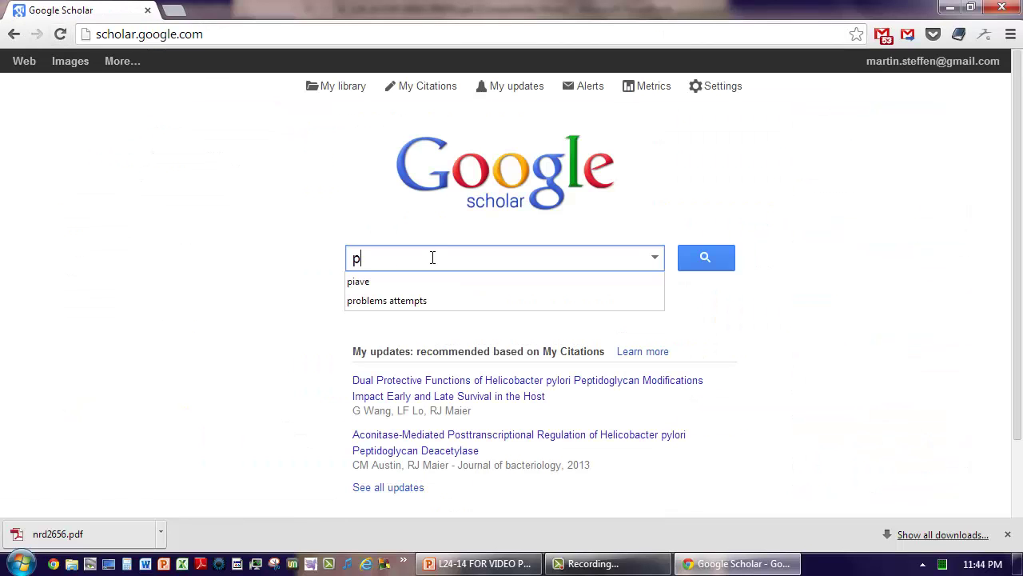
type("53 apo")
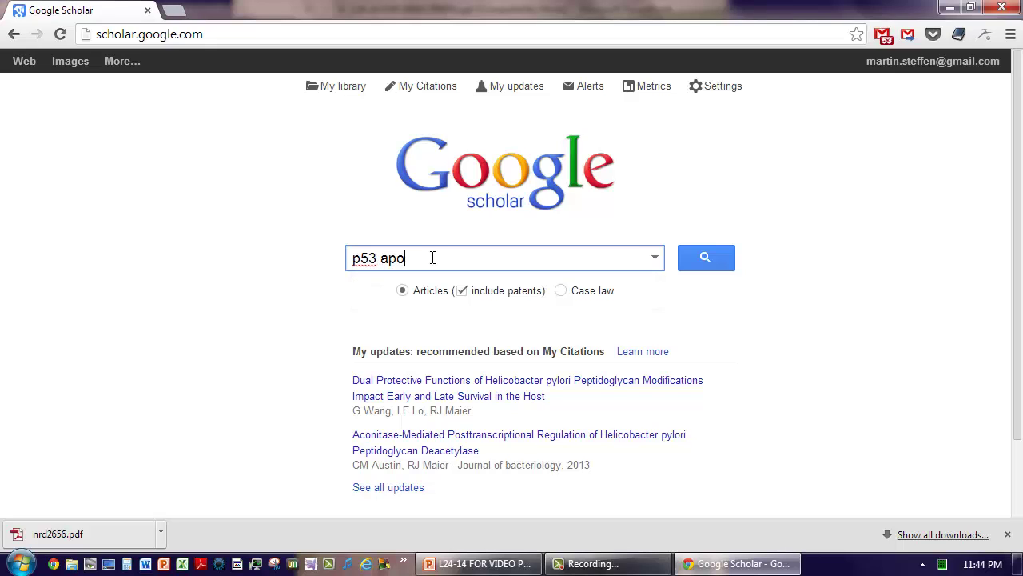
type("ptosis review")
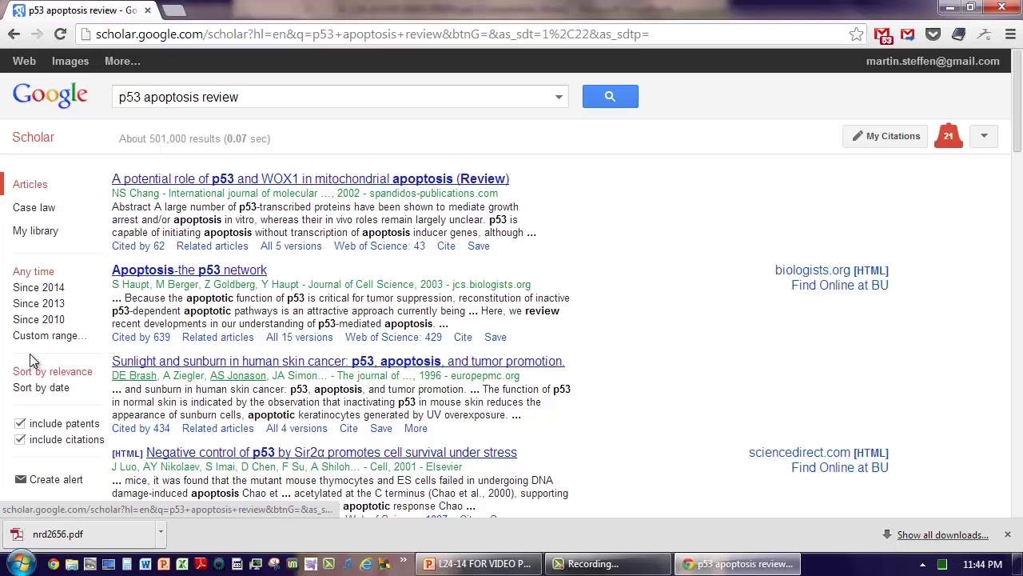
left_click(35, 323)
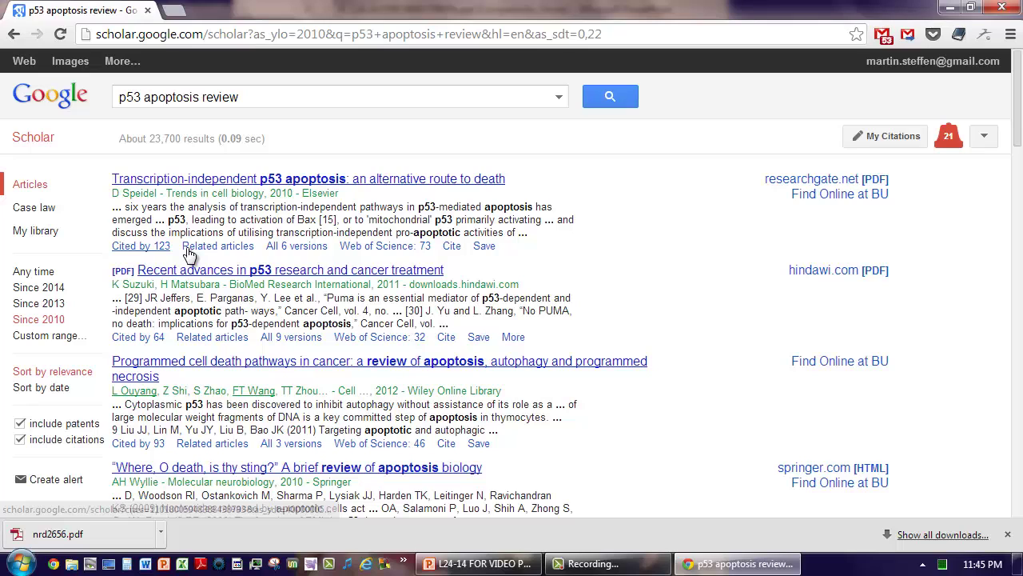
List all versions of "Transcription-independent p53 apoptosis: an alternative route to death", open the Elsevier version, and request its PDF
left_click(284, 247)
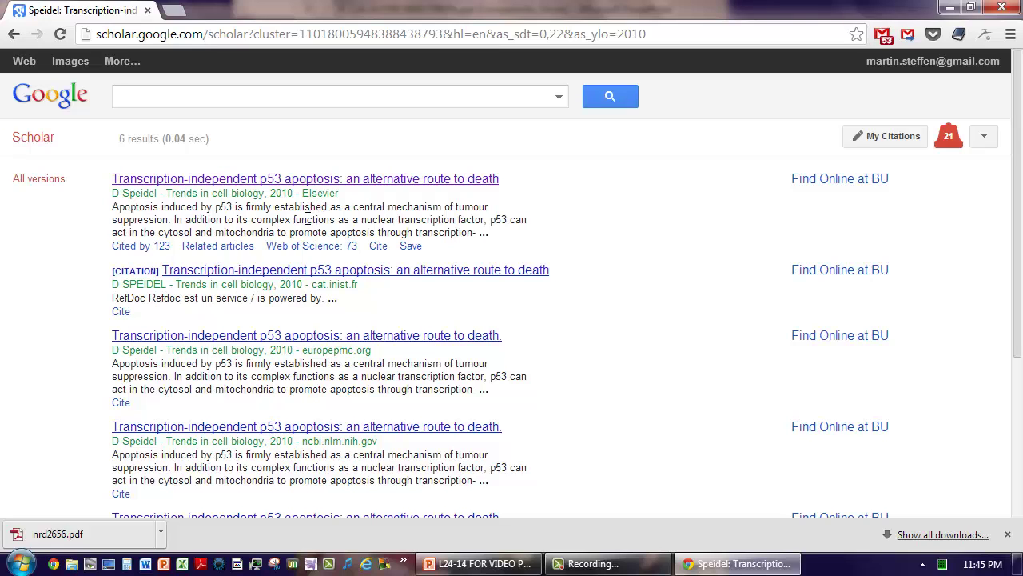
left_click(264, 179)
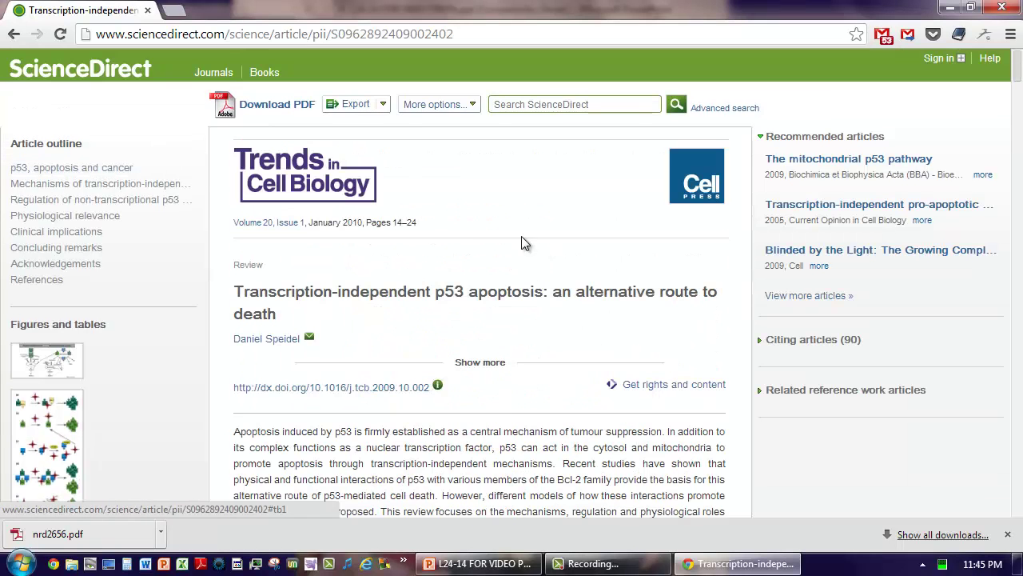
left_click(273, 104)
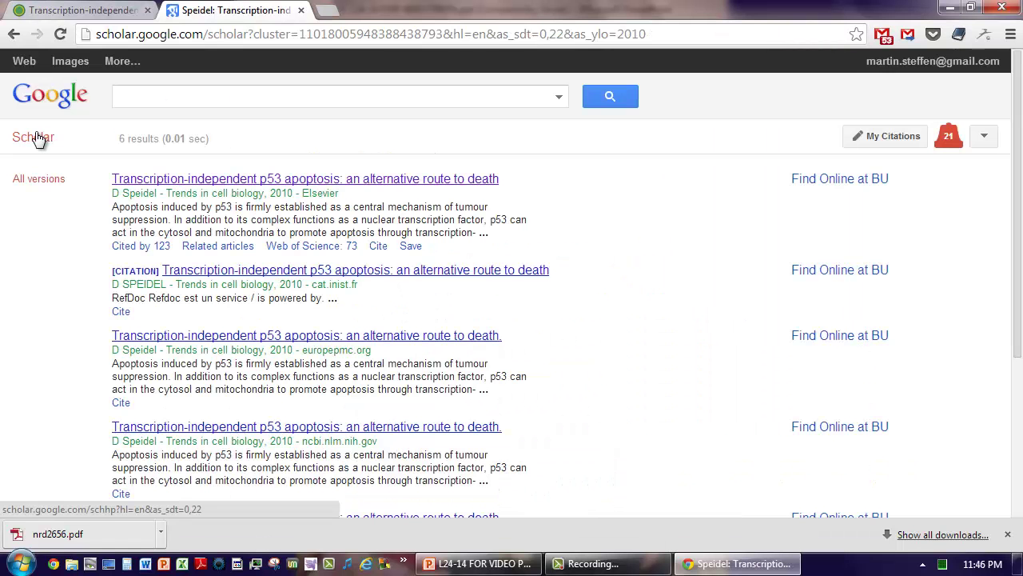
Return to the Google Scholar home page and open the advanced search form
left_click(36, 138)
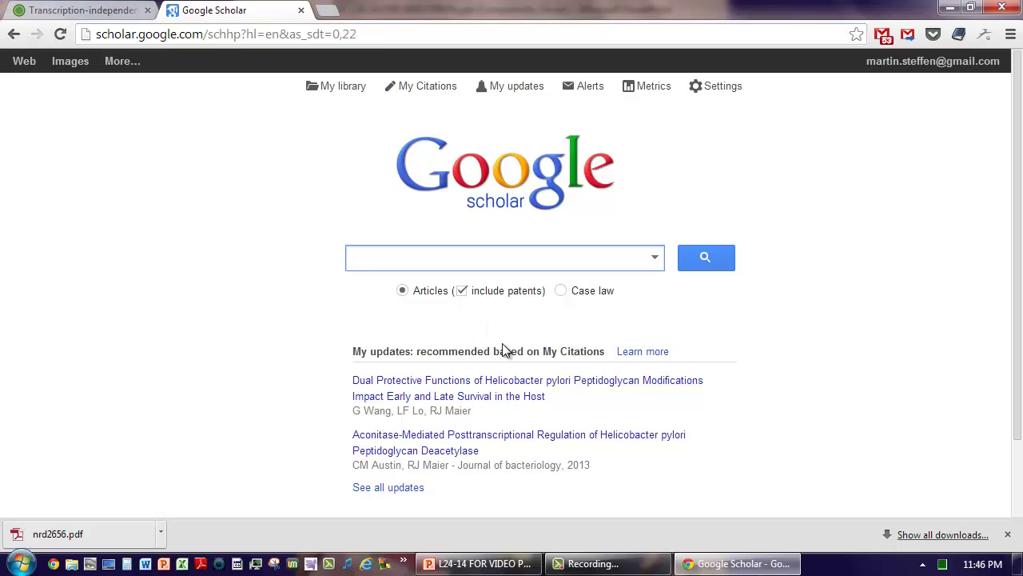
left_click(652, 260)
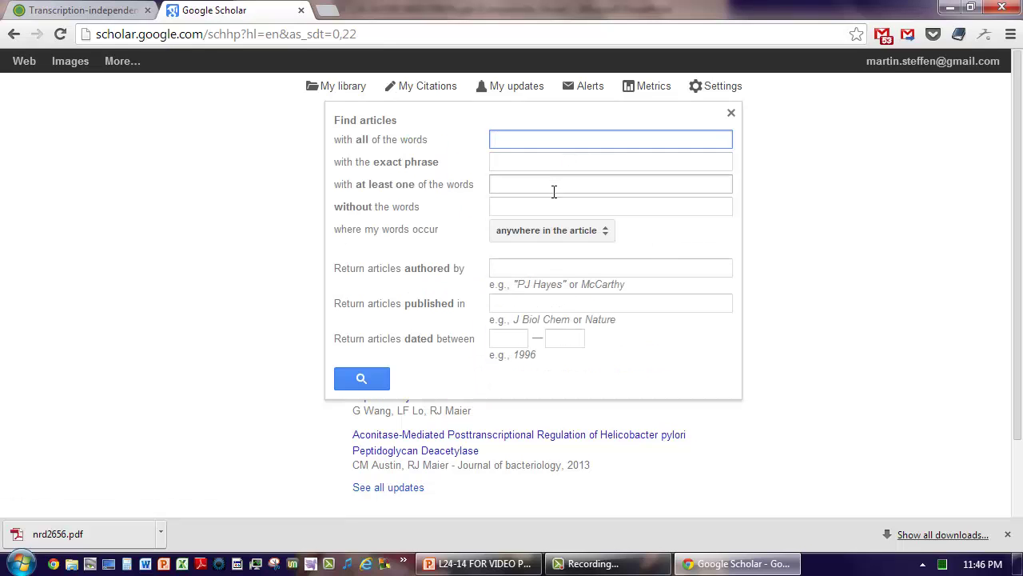